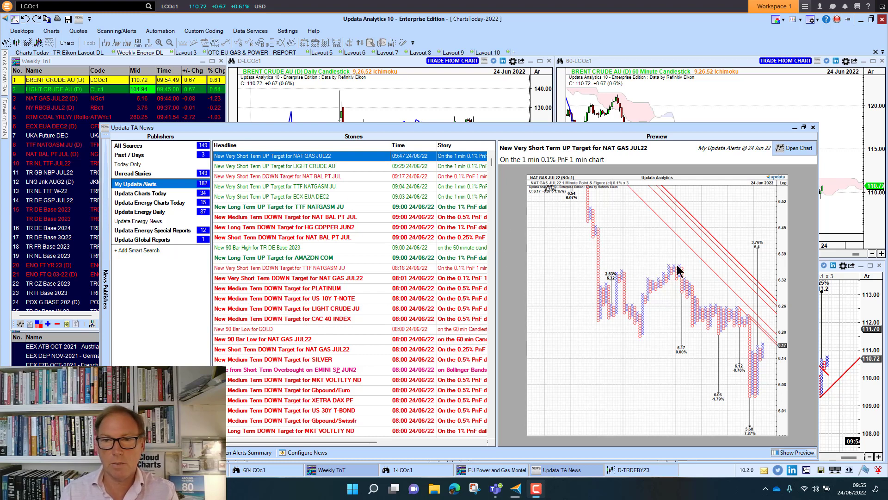
# Preview the LIGHT CRUDE, TTF, HG COPPER and TR DE Base 2023 alert charts, then hide TA News.
pyautogui.click(251, 166)
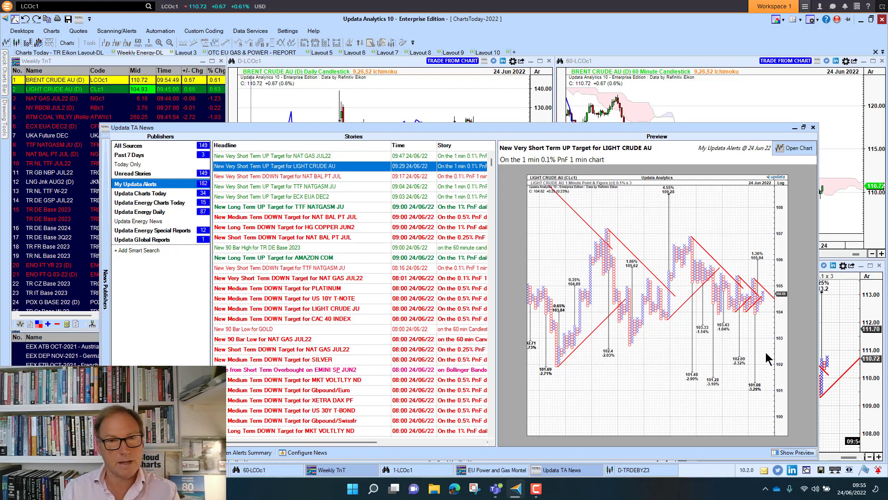
pyautogui.click(275, 186)
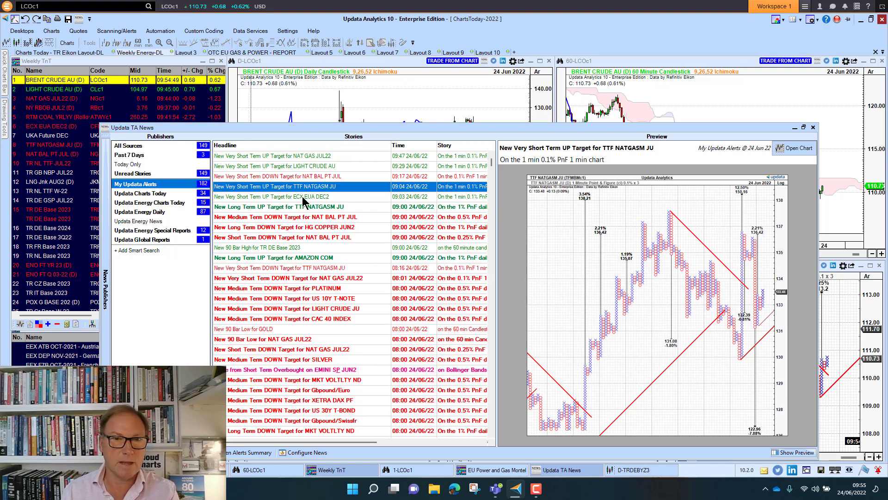
pyautogui.click(276, 207)
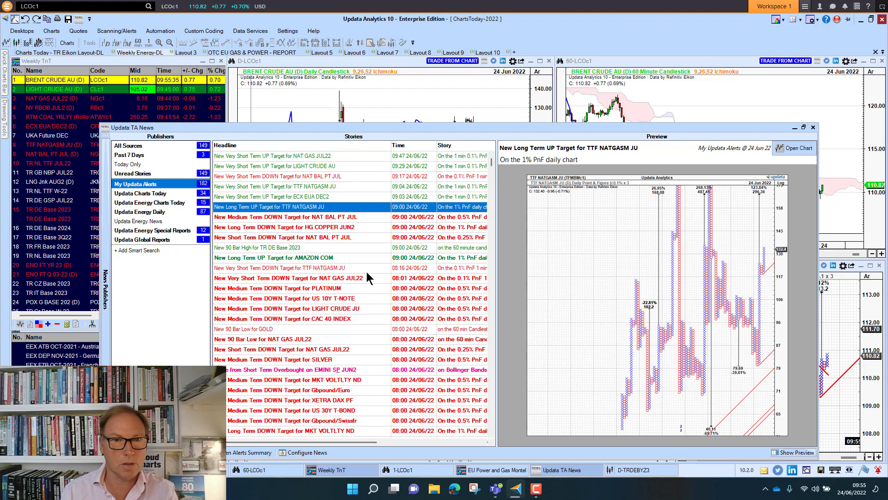
pyautogui.click(280, 227)
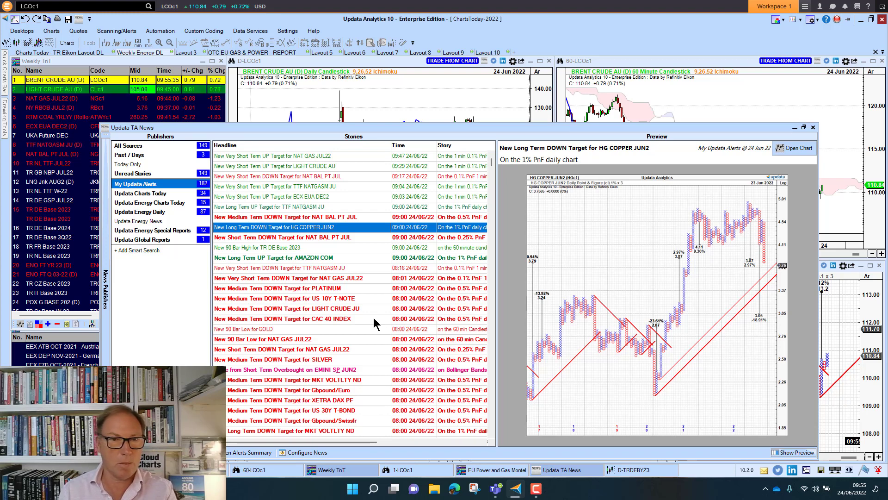
pyautogui.click(275, 249)
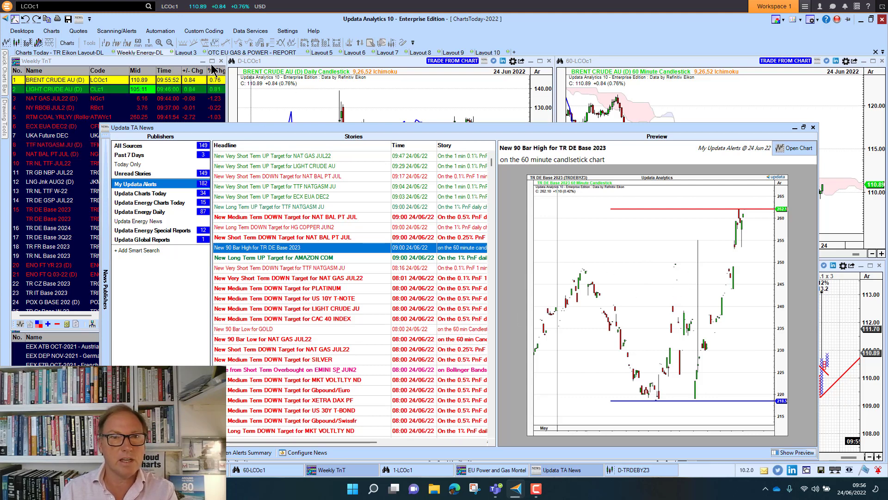
pyautogui.click(794, 127)
# From the Weekly TnT watchlist, chart LIGHT CRUDE AU and then NAT GAS JUL22.
pyautogui.click(66, 82)
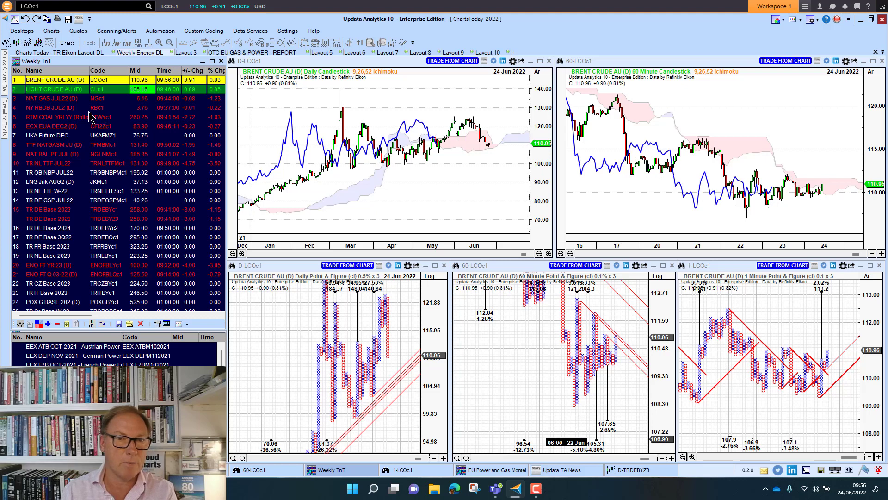
pyautogui.click(57, 91)
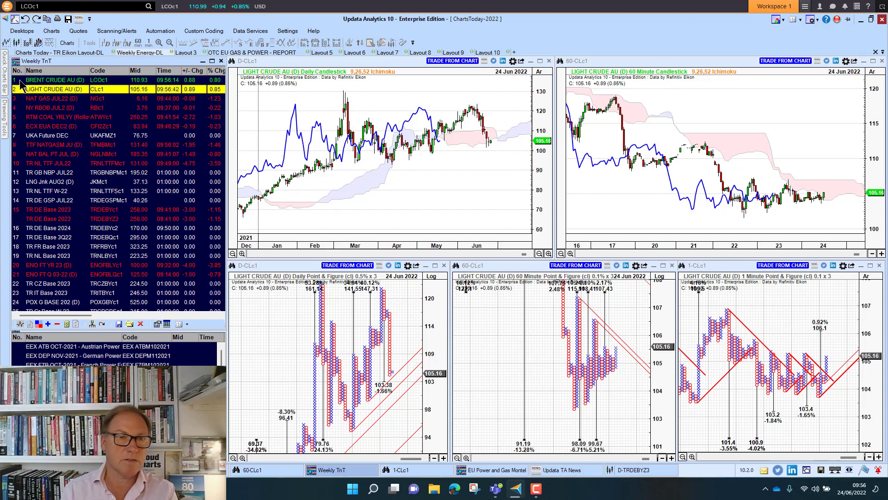
pyautogui.click(46, 98)
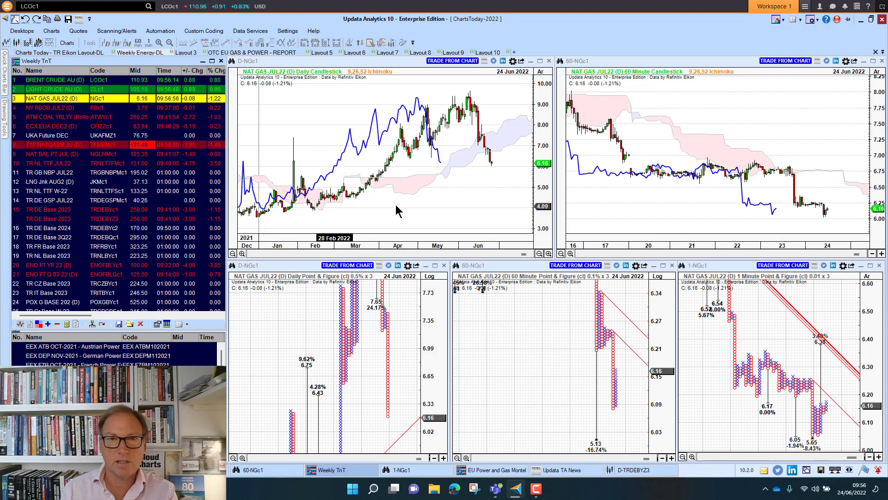
# Chart RTM COAL, ECX EUA DEC2, TTF NATGASM JU, NAT BAL PT JUL, TR DE Base 2023, then ENO FT YR 23.
pyautogui.click(56, 119)
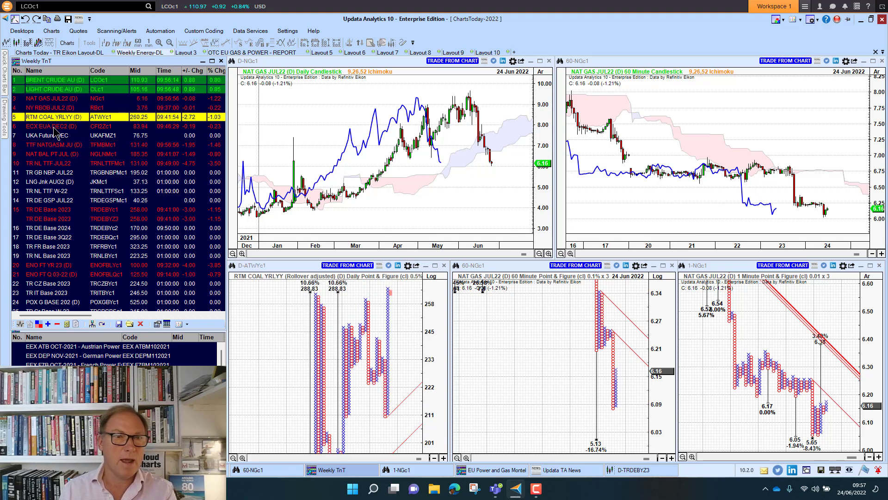
pyautogui.click(53, 127)
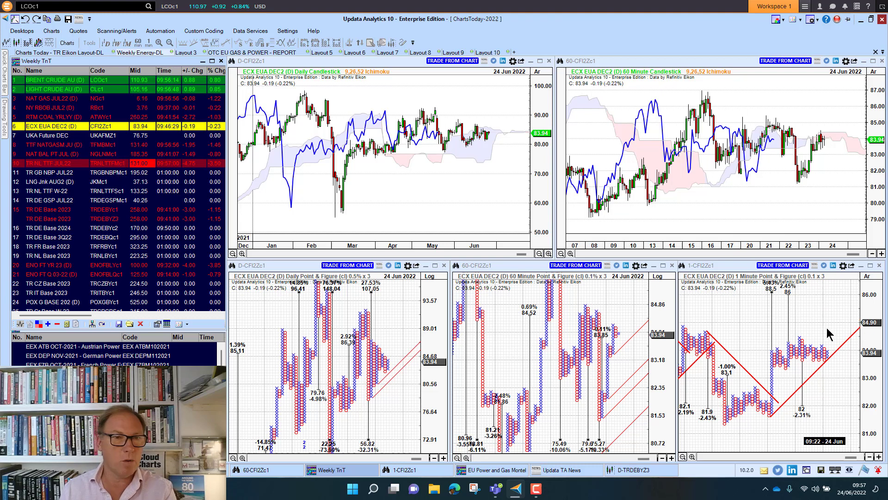
pyautogui.click(49, 148)
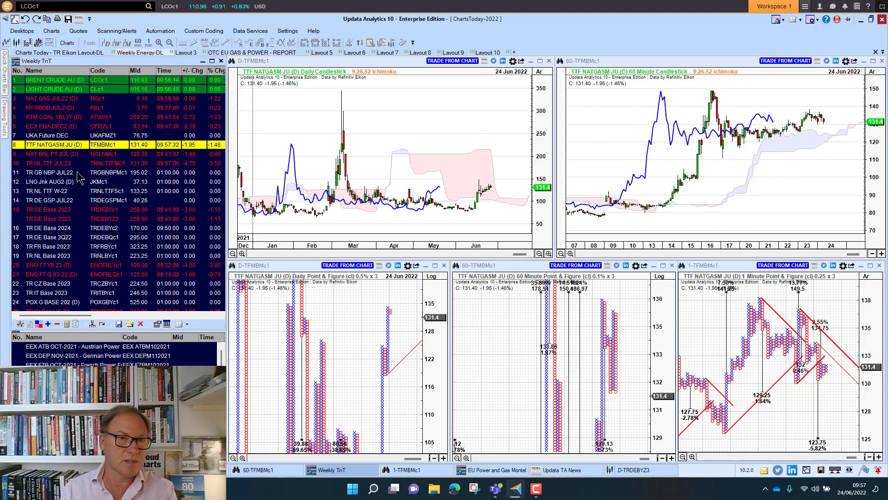
pyautogui.click(40, 156)
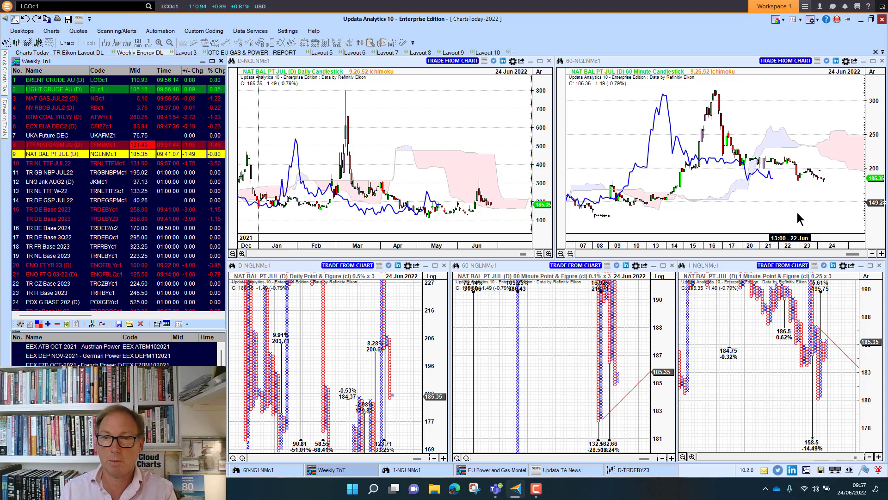
pyautogui.click(70, 219)
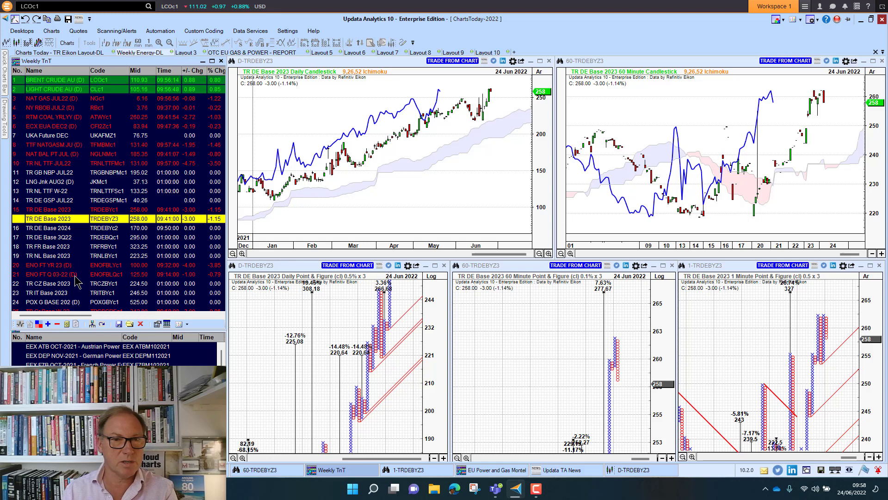
pyautogui.click(49, 265)
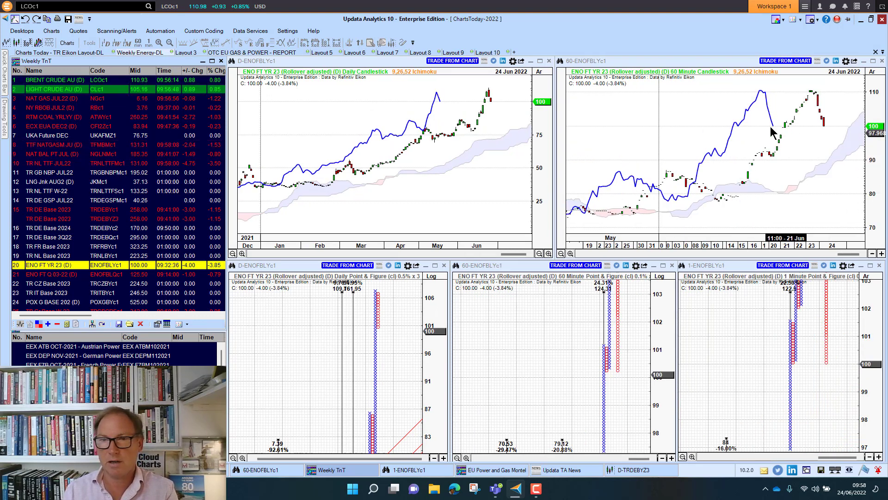
# Open the OTC EU Gas & Power report and chart NBP, DE GAS, NCG, IT GAS, CEGH and Czech gas.
pyautogui.click(230, 54)
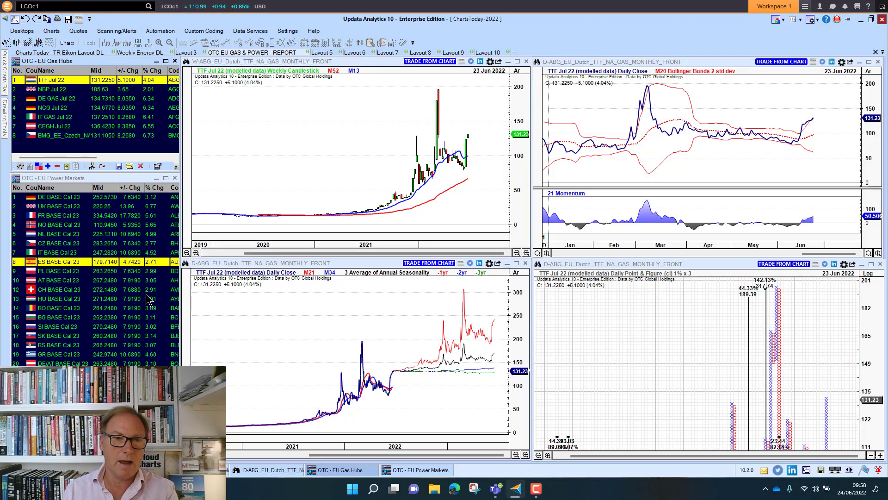
pyautogui.click(63, 91)
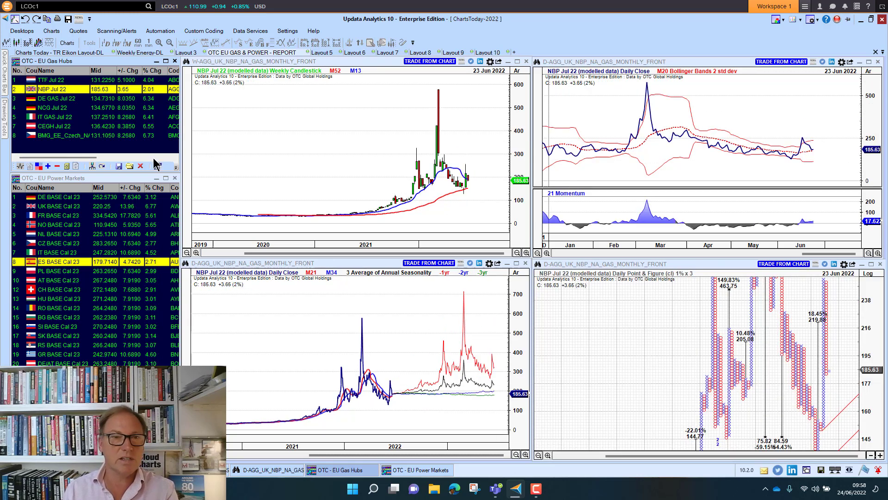
pyautogui.click(64, 99)
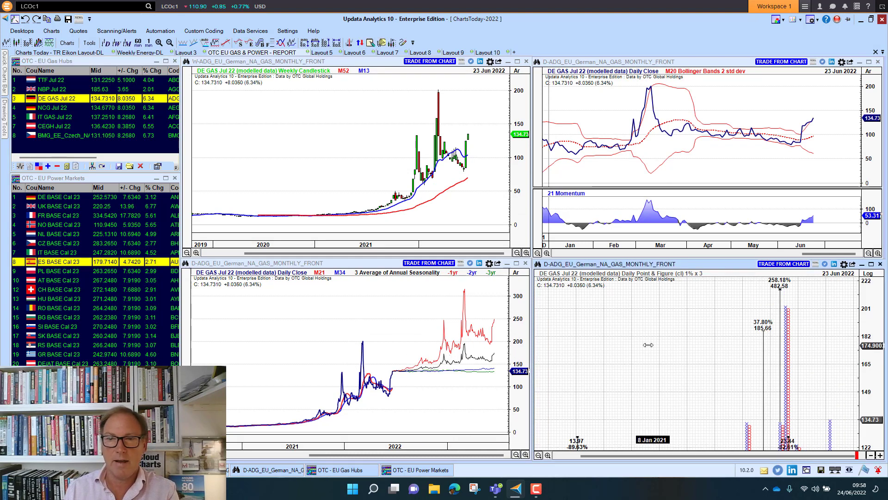
pyautogui.click(53, 108)
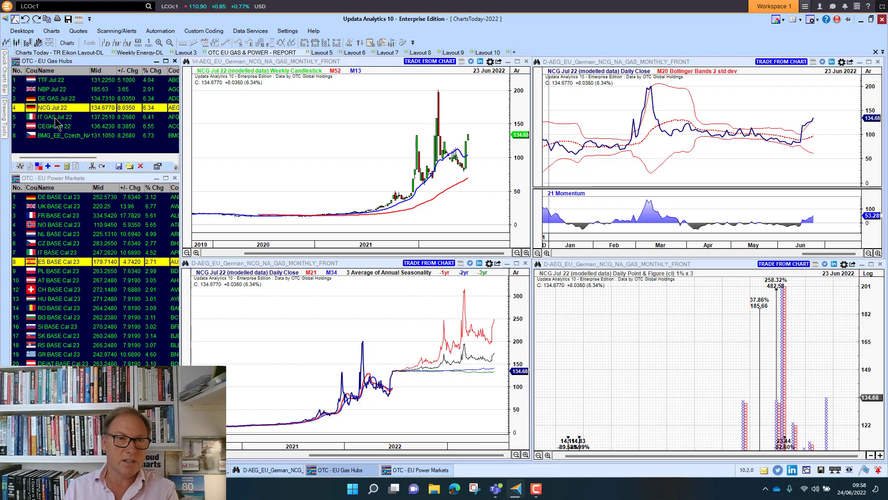
pyautogui.click(56, 119)
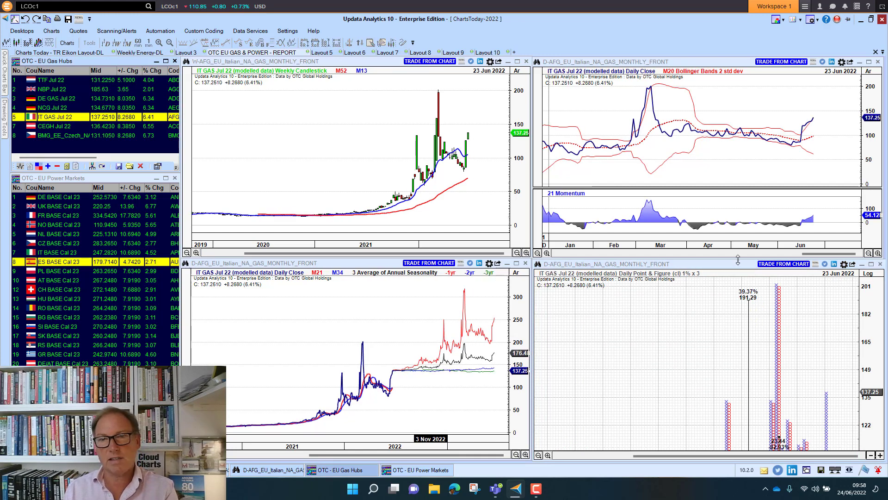
pyautogui.click(73, 126)
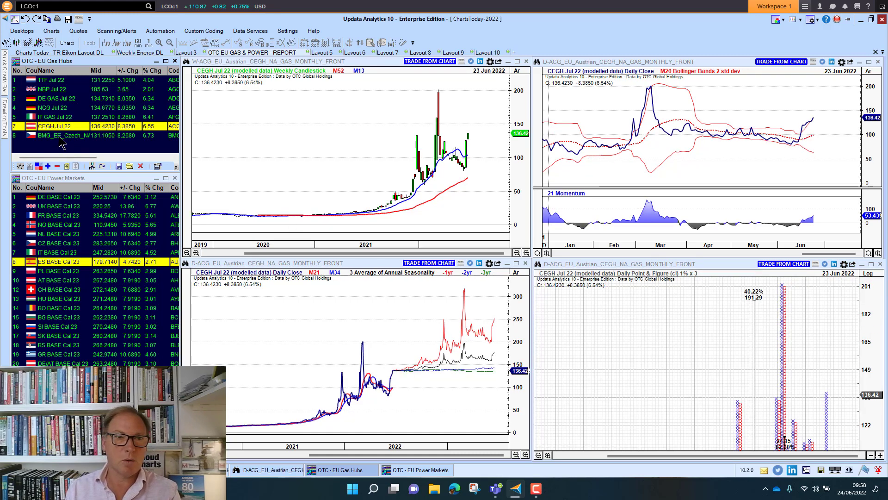
pyautogui.click(60, 135)
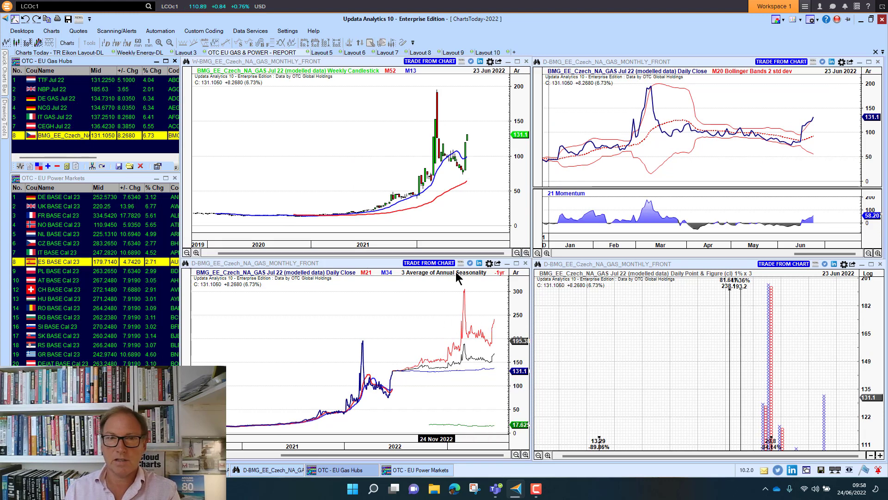
# Chart the DE, UK, FR, ES and GR BASE Cal 23 power contracts, then return to Weekly Energy-DL.
pyautogui.click(48, 197)
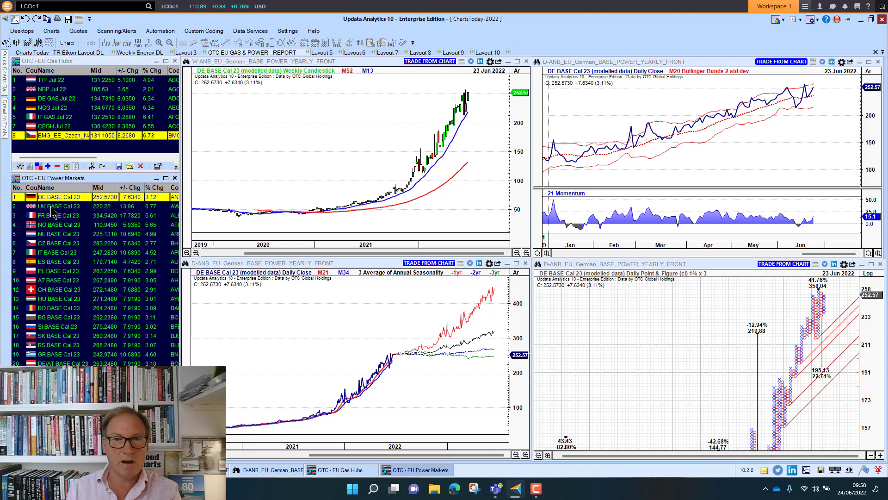
pyautogui.click(52, 206)
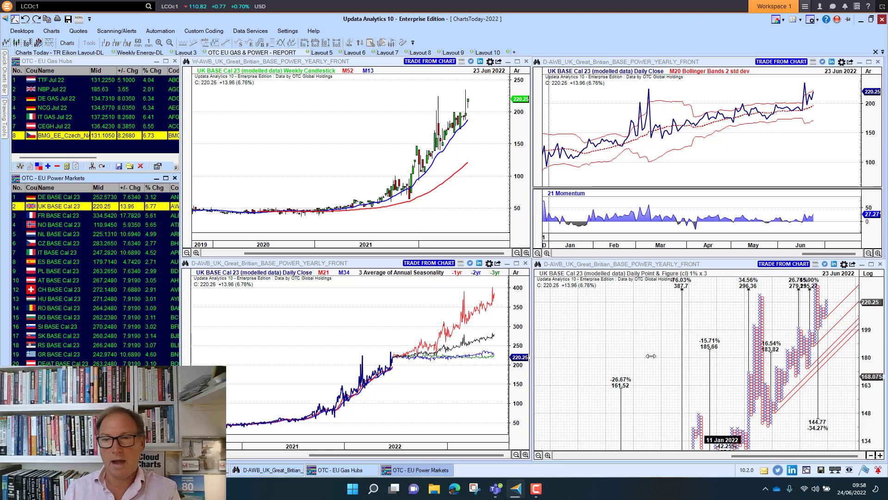
pyautogui.moveTo(661, 365); pyautogui.dragTo(672, 365)
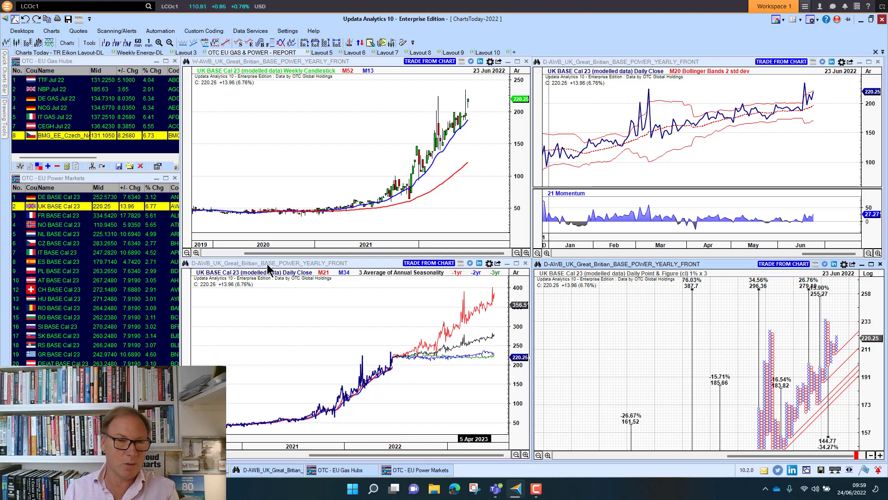
pyautogui.click(58, 217)
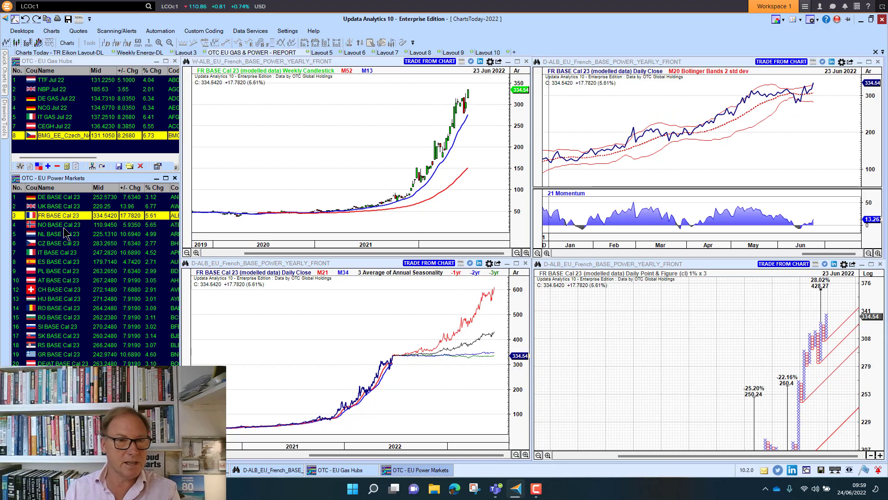
pyautogui.click(55, 261)
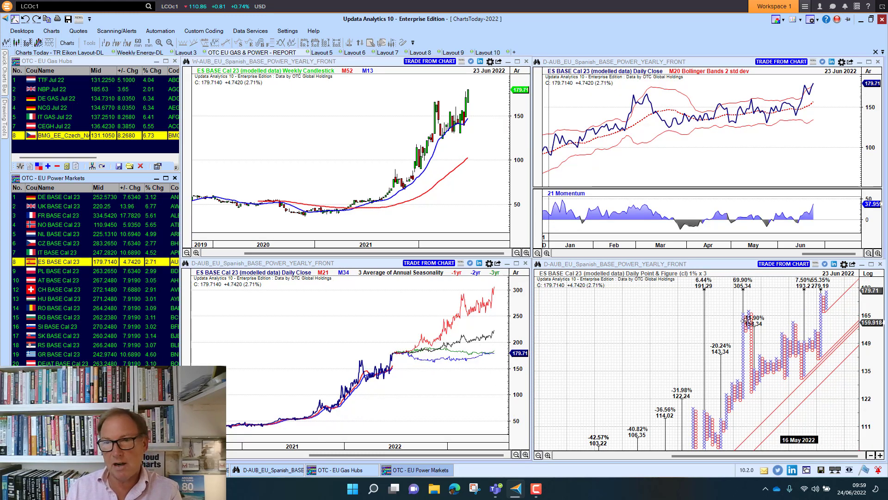
pyautogui.moveTo(671, 326); pyautogui.dragTo(673, 342)
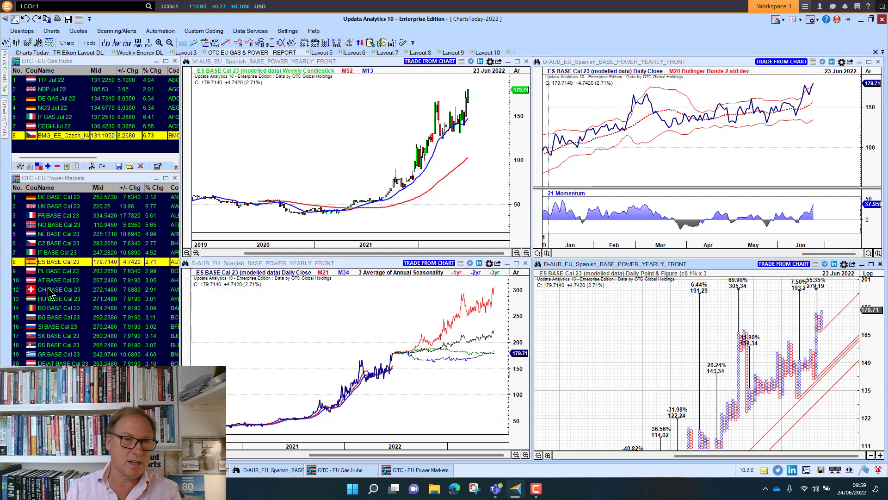
pyautogui.click(48, 354)
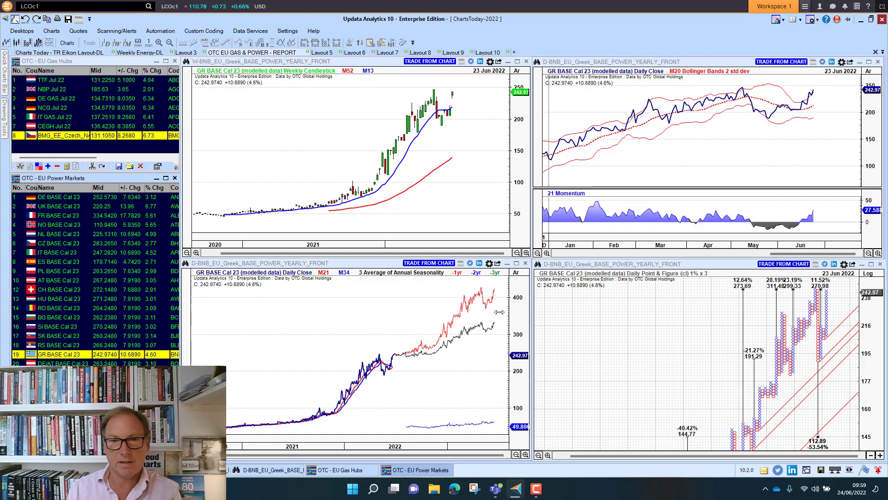
pyautogui.click(737, 323)
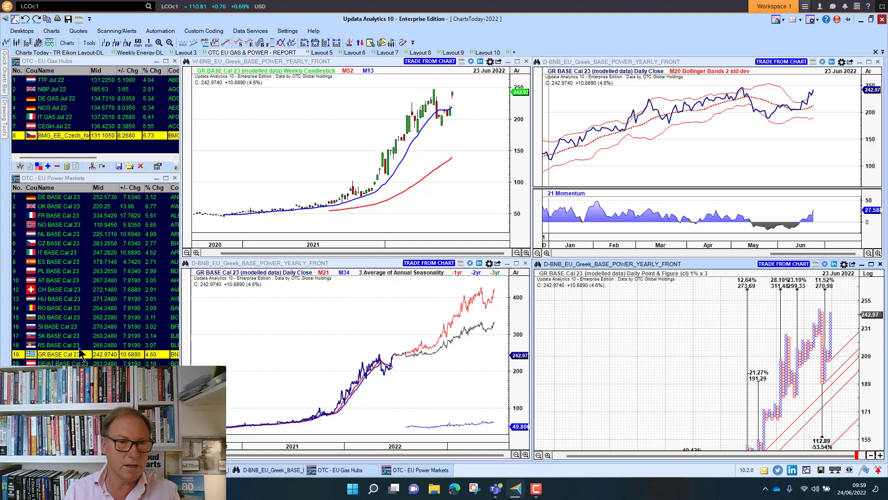
pyautogui.click(141, 54)
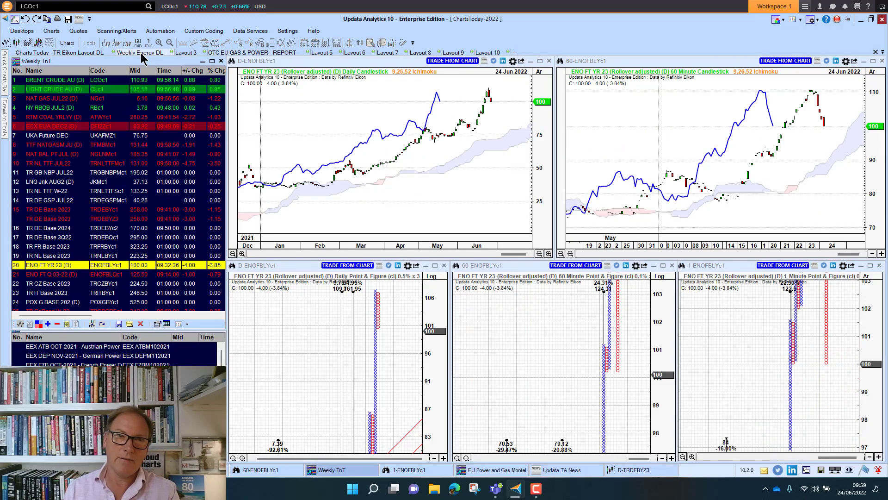
# On the Charts Today - TR Eikon layout, chart the US DOLLAR INDE.
pyautogui.click(73, 53)
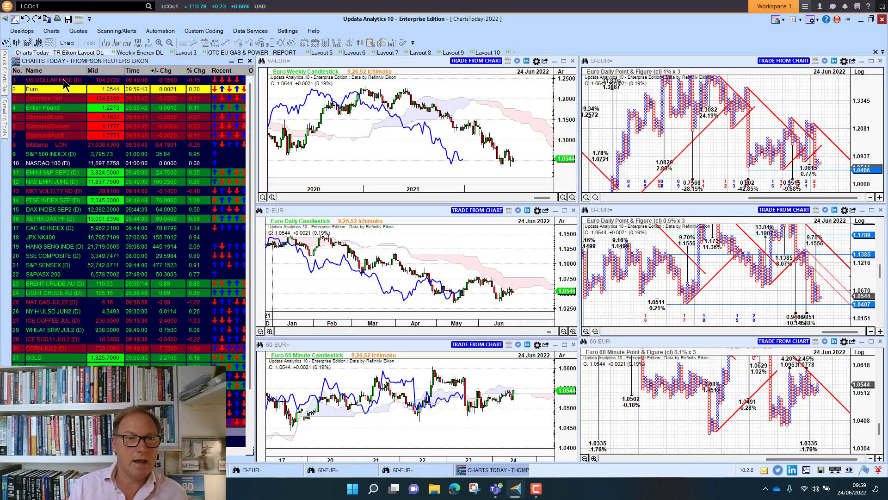
pyautogui.click(63, 79)
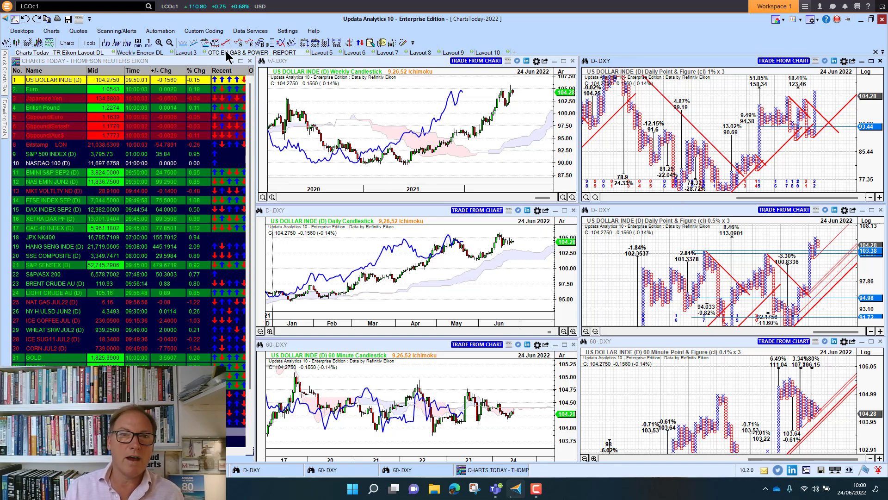
# Open the TR DE Base alert's full chart from TA News, minimise it, and return to Charts Today.
pyautogui.click(149, 51)
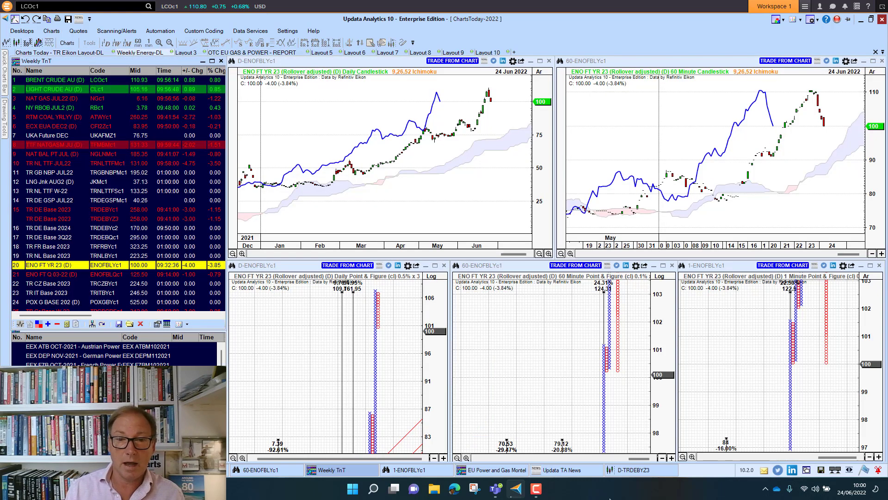
pyautogui.click(561, 469)
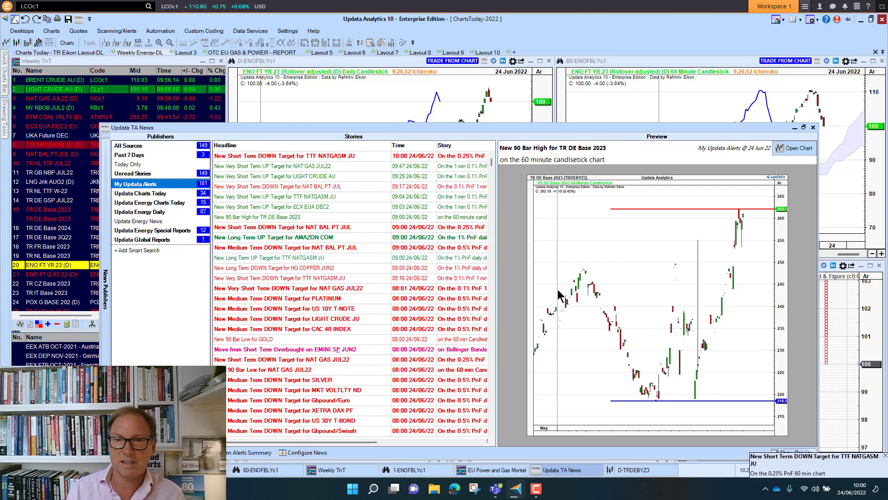
pyautogui.click(794, 149)
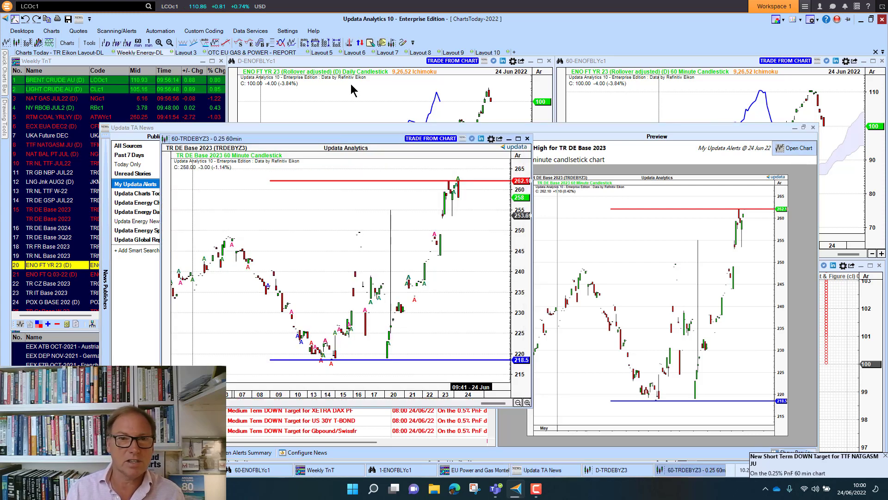
pyautogui.click(509, 139)
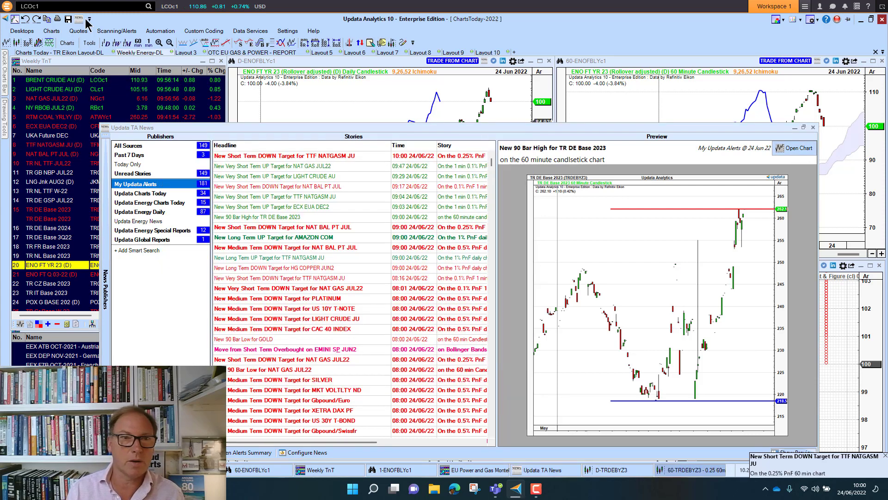
pyautogui.click(55, 53)
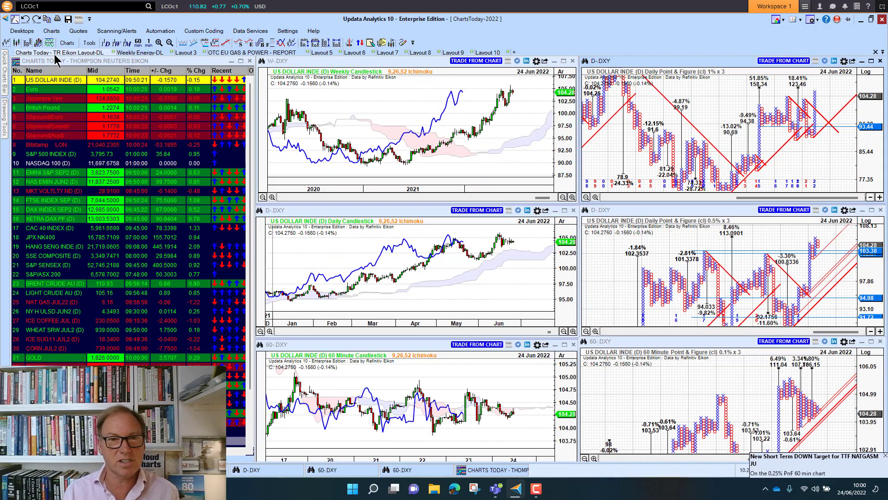
# Chart the Euro, British Pound and Gbpound/Euro in turn, ending on Bitstamp LON.
pyautogui.click(51, 90)
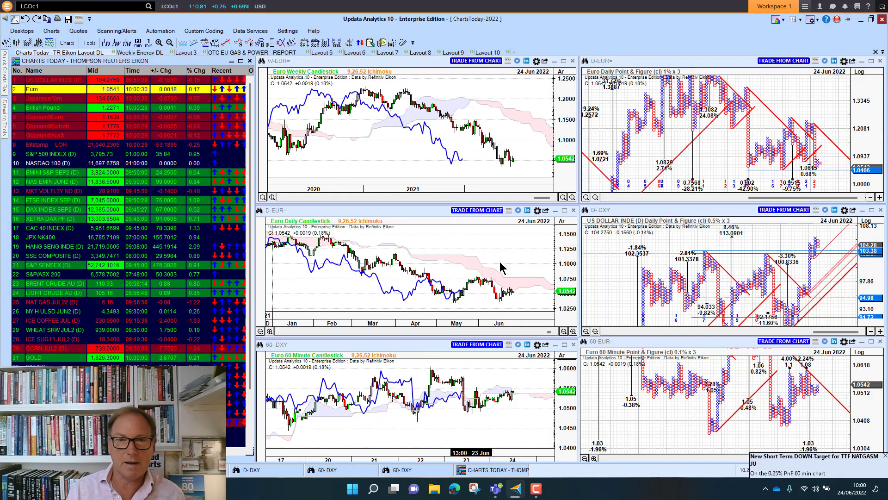
pyautogui.click(50, 111)
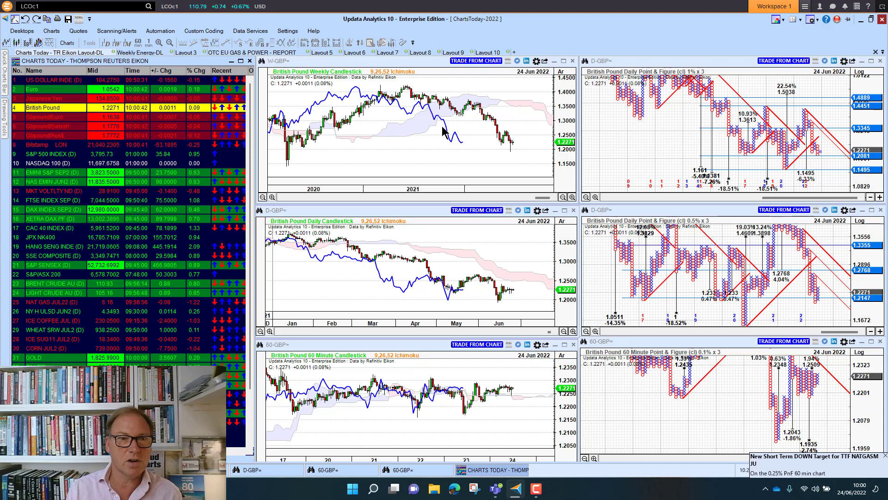
pyautogui.press('Down')
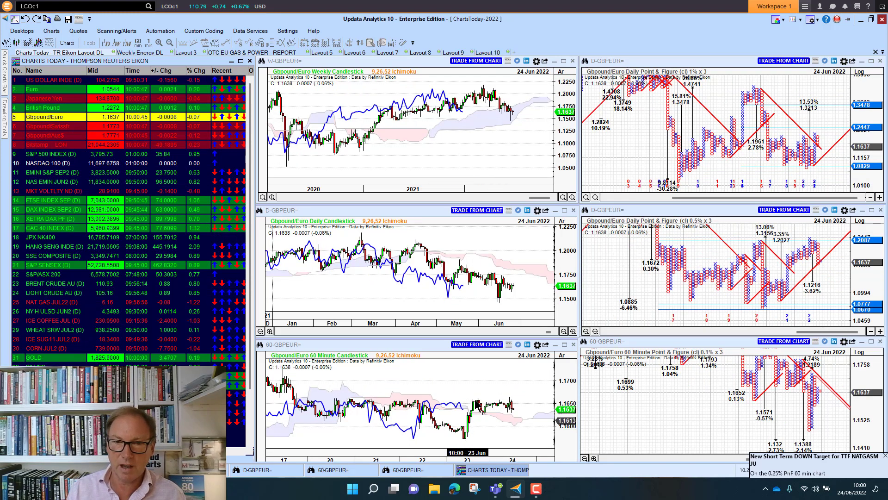
pyautogui.click(57, 145)
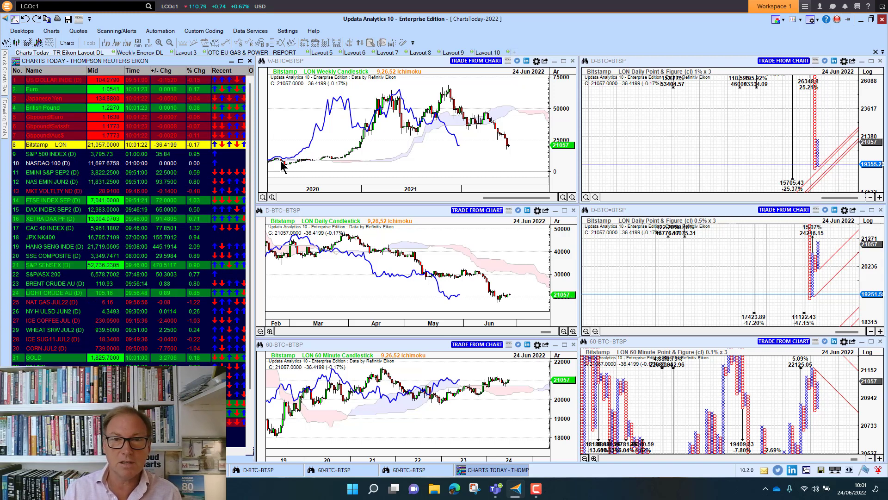
# Chart the S&P 500 INDEX, then NASDAQ 100, then MKT VOLTLTY ND volatility.
pyautogui.click(47, 155)
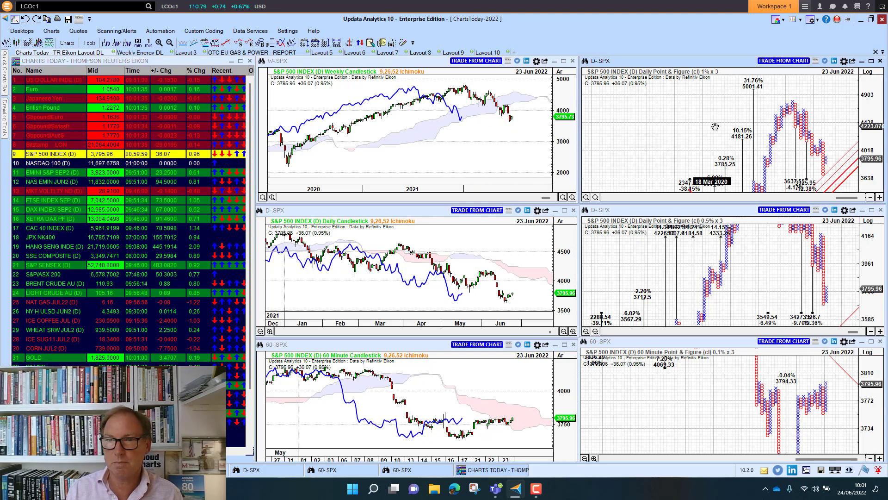
pyautogui.scroll(-1, 740, 166)
pyautogui.scroll(-1, 758, 283)
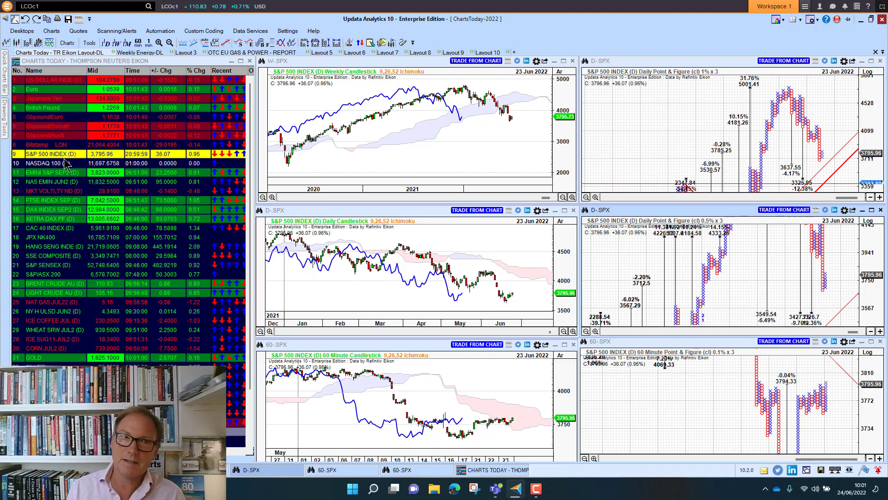
pyautogui.click(64, 167)
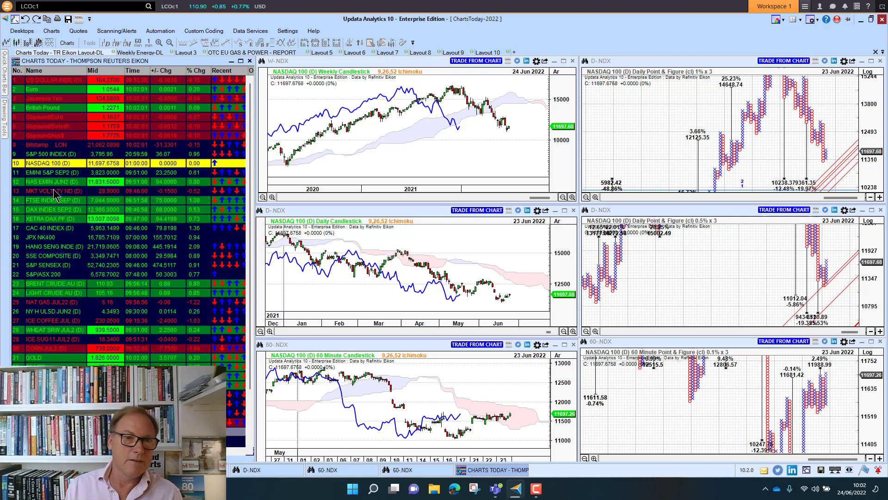
pyautogui.click(53, 191)
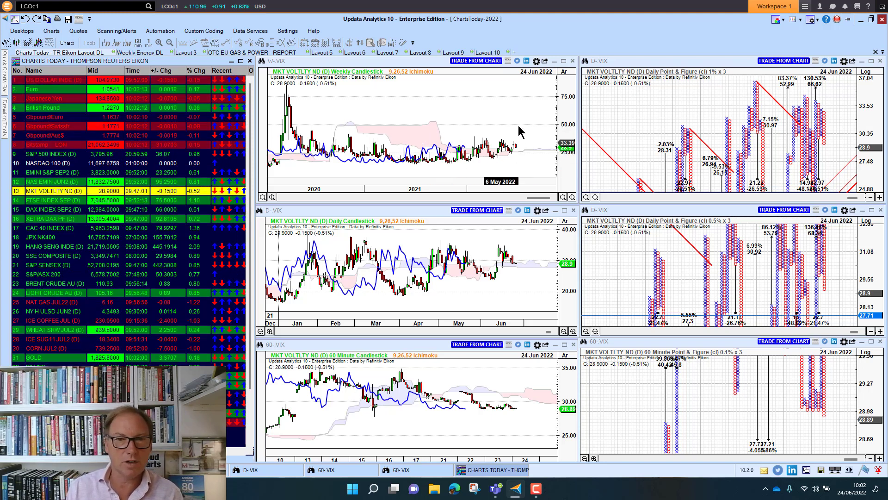
# Chart FTSE INDEX SEP, XETRA DAX PF, JPX NK400, Hang Seng, S&P SENSEX and S&P/ASX 200 in turn.
pyautogui.click(50, 201)
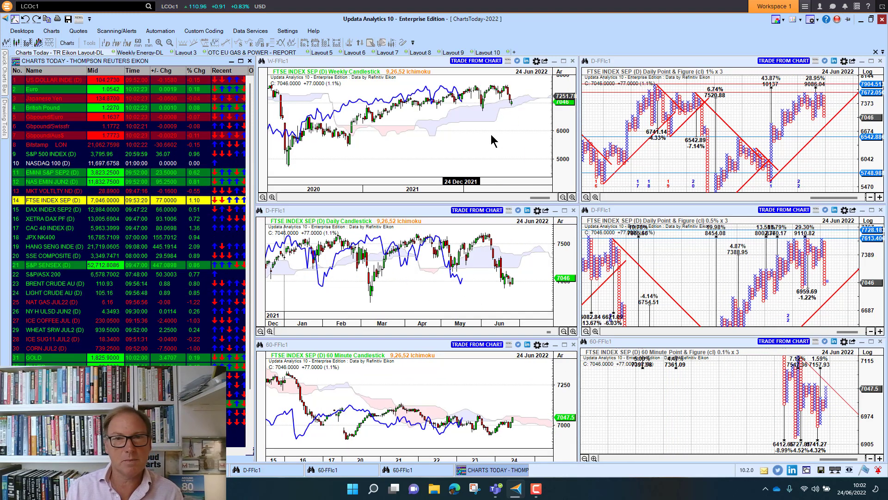
pyautogui.click(48, 221)
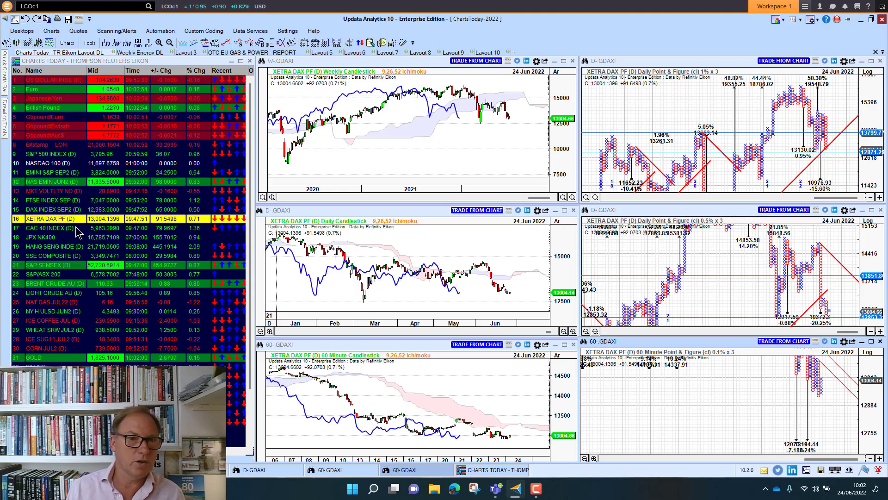
pyautogui.click(56, 239)
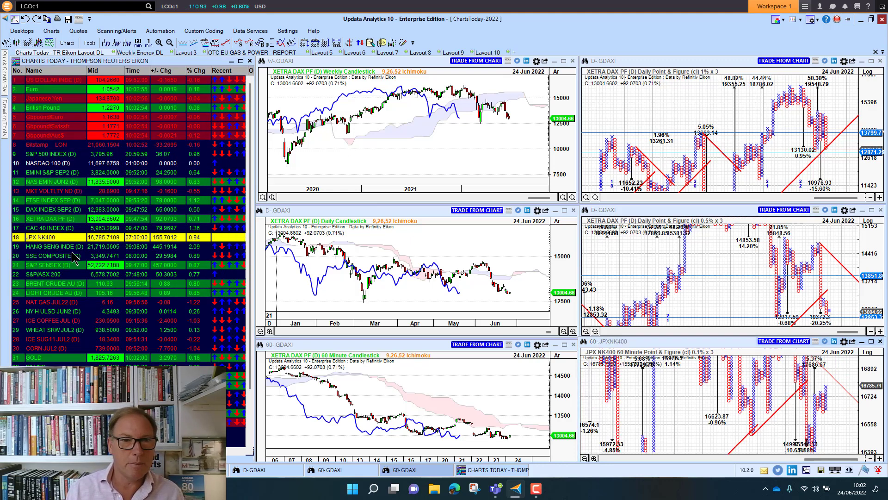
pyautogui.click(41, 249)
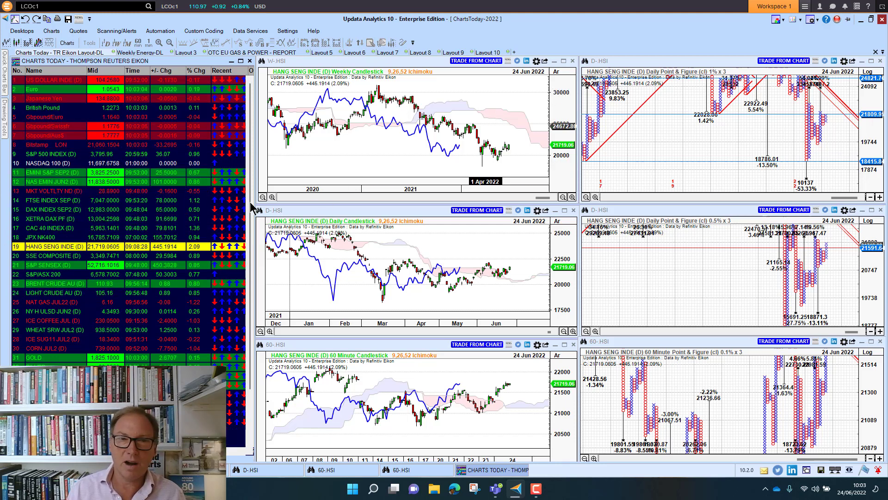
pyautogui.click(41, 269)
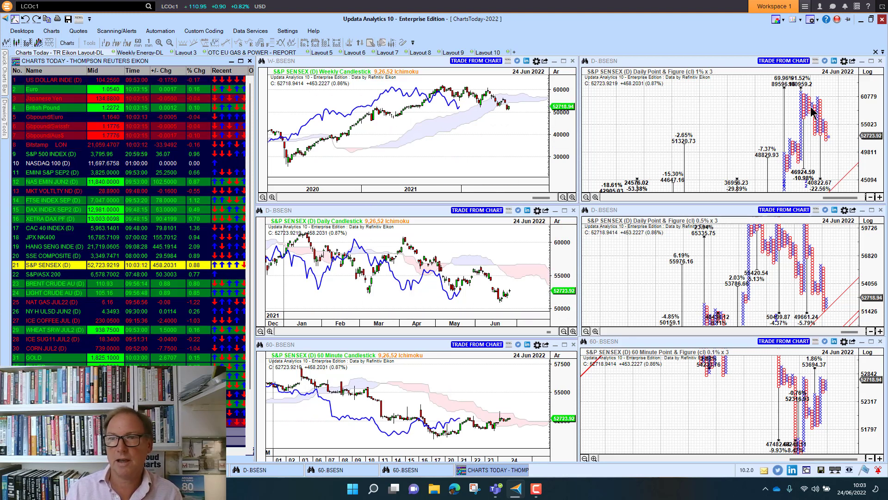
pyautogui.click(54, 279)
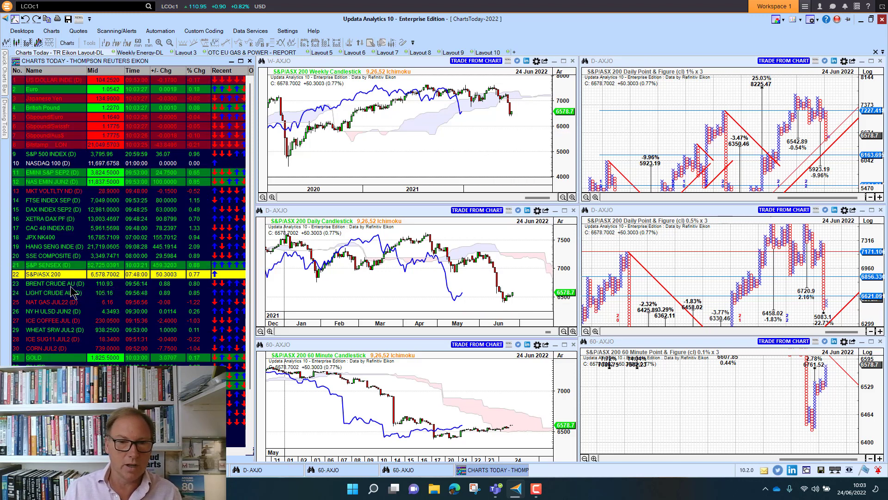
# Step through the WHEAT SRW JUL2, HG COPPER JUN2 and GOLD charts from the quote list.
pyautogui.click(55, 331)
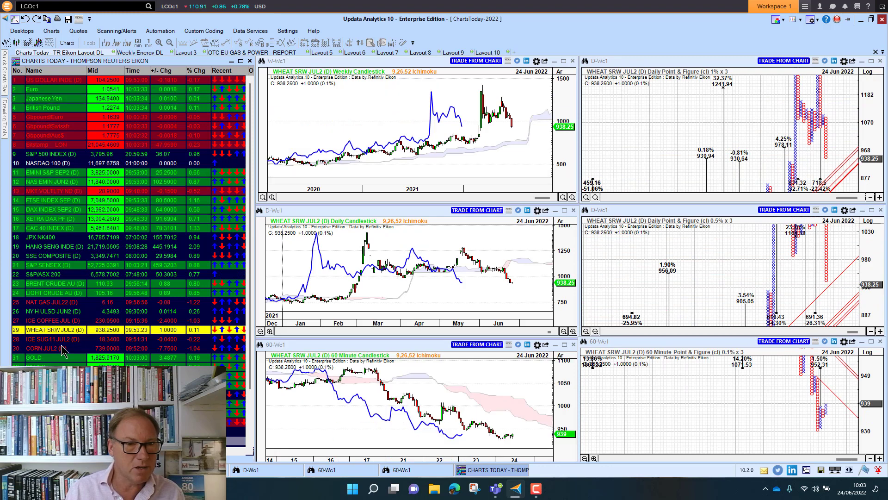
pyautogui.click(54, 394)
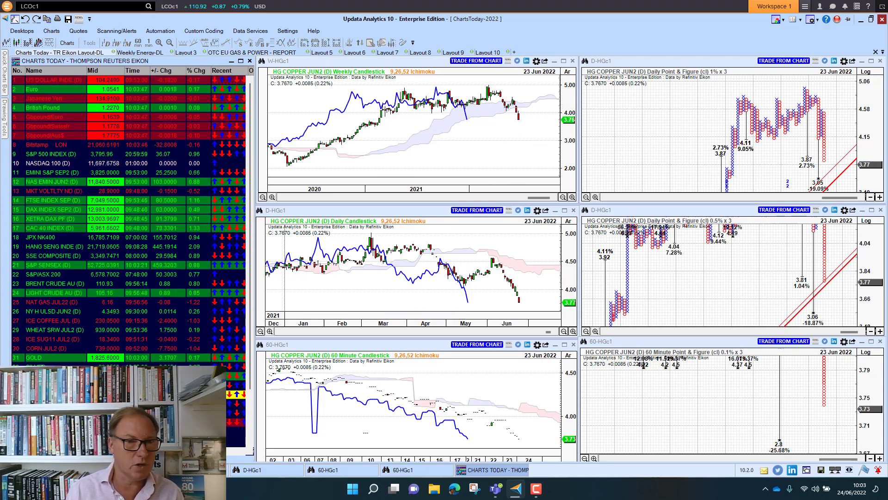
pyautogui.click(43, 358)
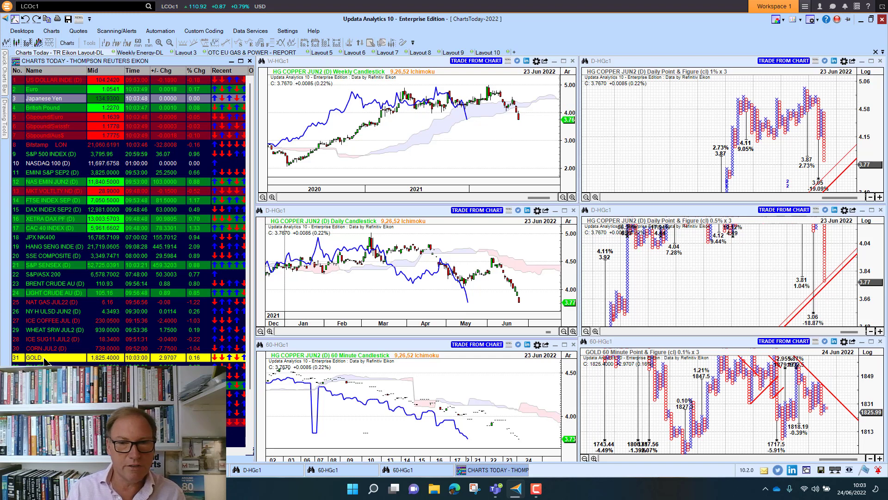